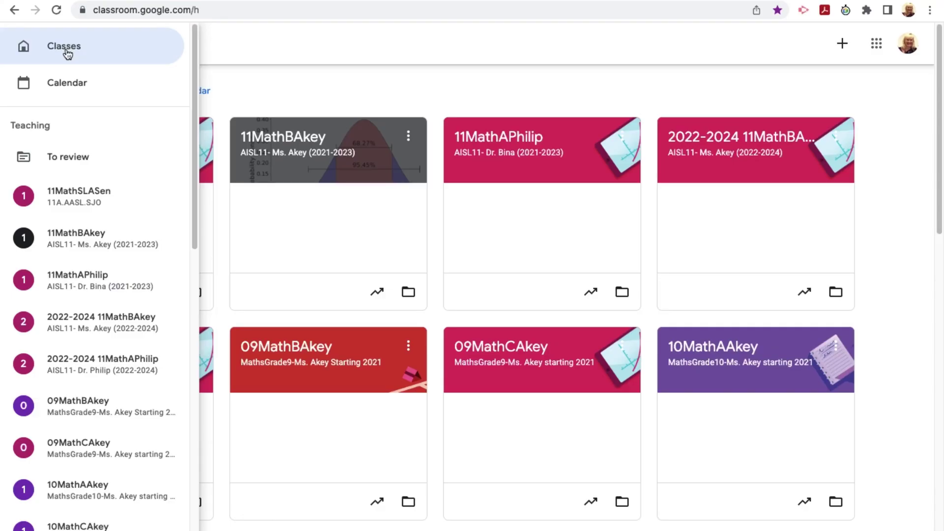
From the class grid, start a copy of 11MathSLASen named Copy of 11MathSLA Akey
{"action": "left_click", "coordinate": [67, 53]}
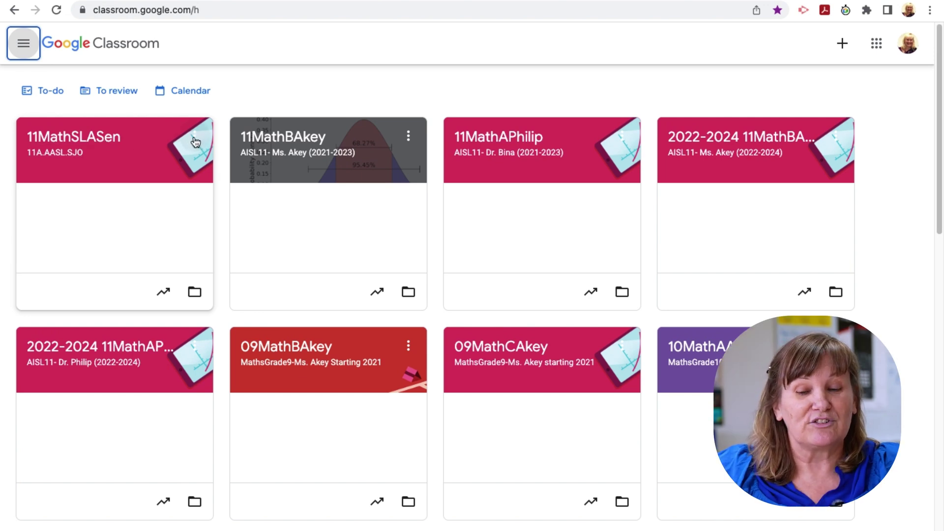
{"action": "left_click", "coordinate": [195, 138]}
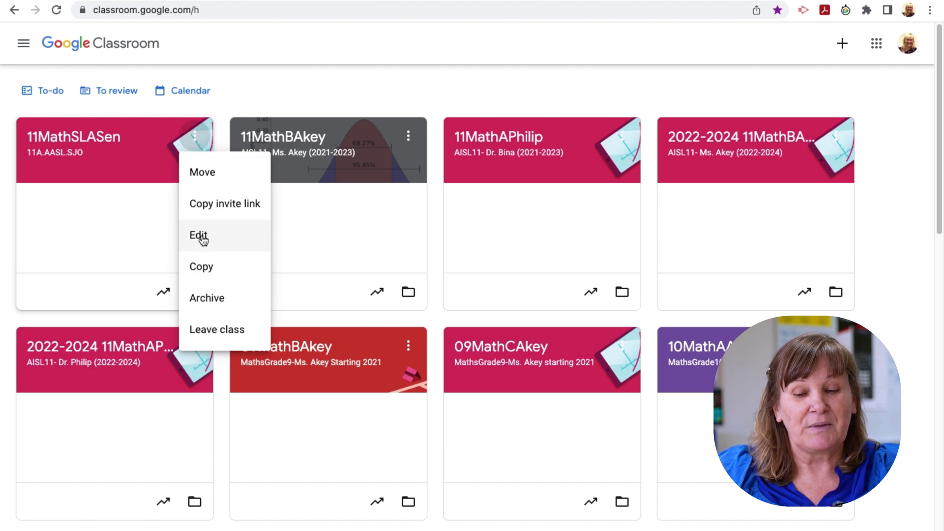
{"action": "left_click", "coordinate": [199, 268]}
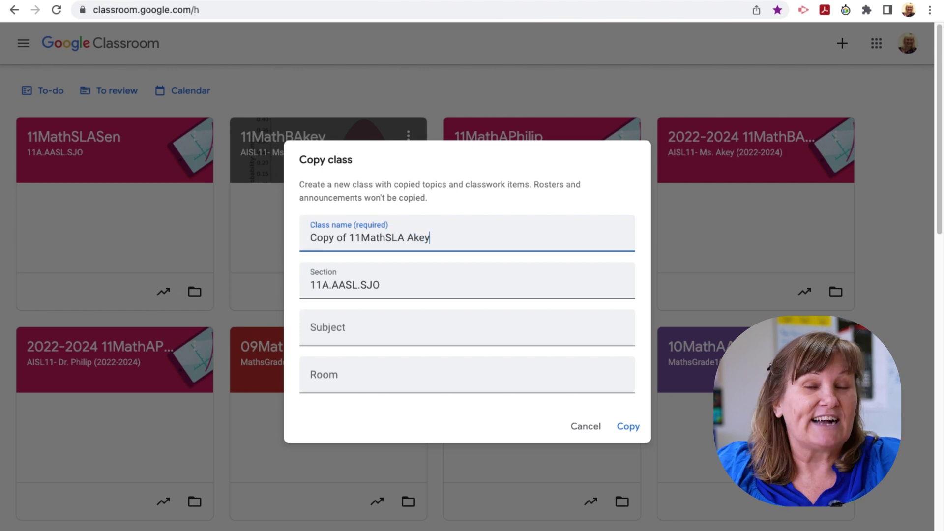
Give the copy section 11A.AASL.Maky, subject Analysis SL and room 2F 26
{"action": "left_click", "coordinate": [384, 285]}
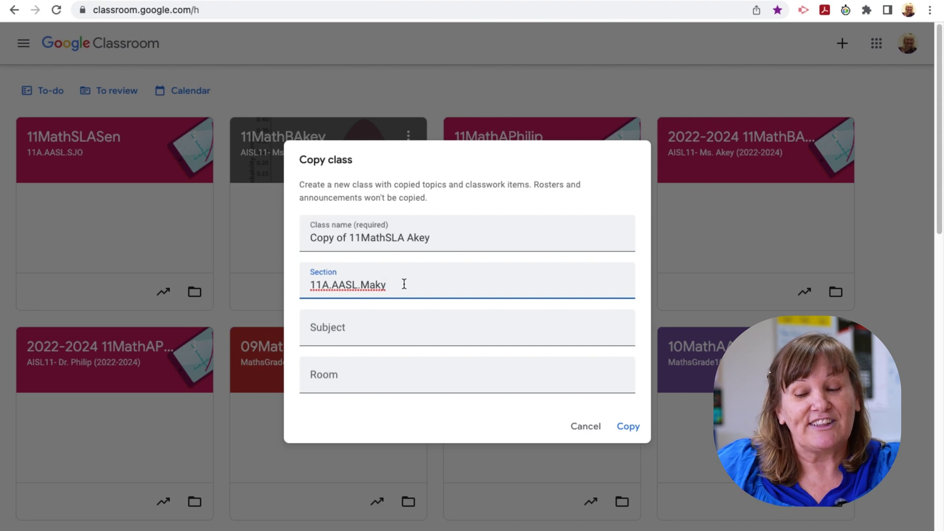
{"action": "left_click", "coordinate": [341, 328]}
{"action": "type", "text": "Analysis SL"}
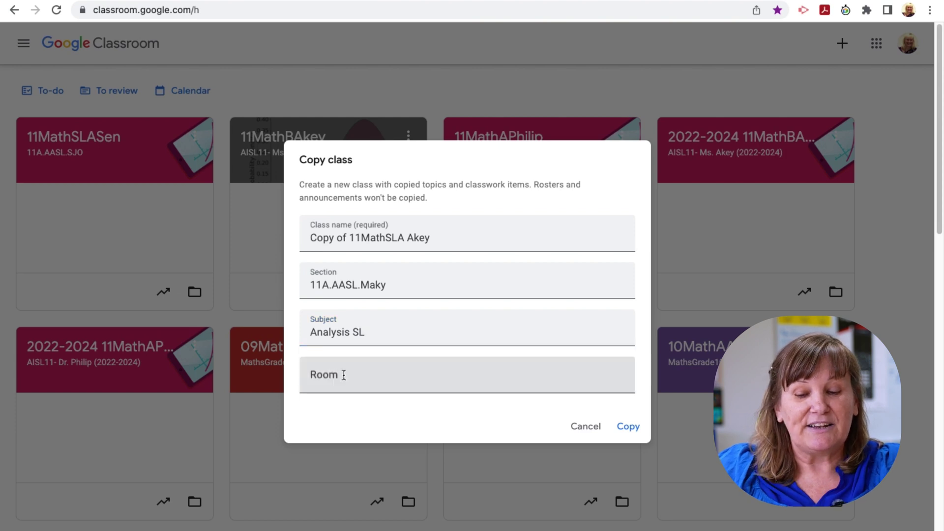
{"action": "left_click", "coordinate": [343, 375]}
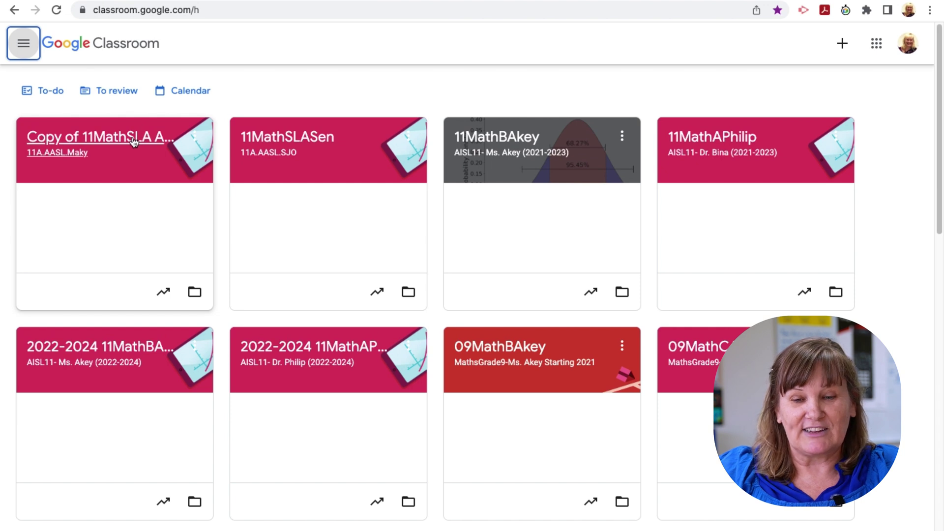
Open Copy of 11MathSLA Akey and post its AASL Grade Boundaries material to students
{"action": "left_click", "coordinate": [136, 143]}
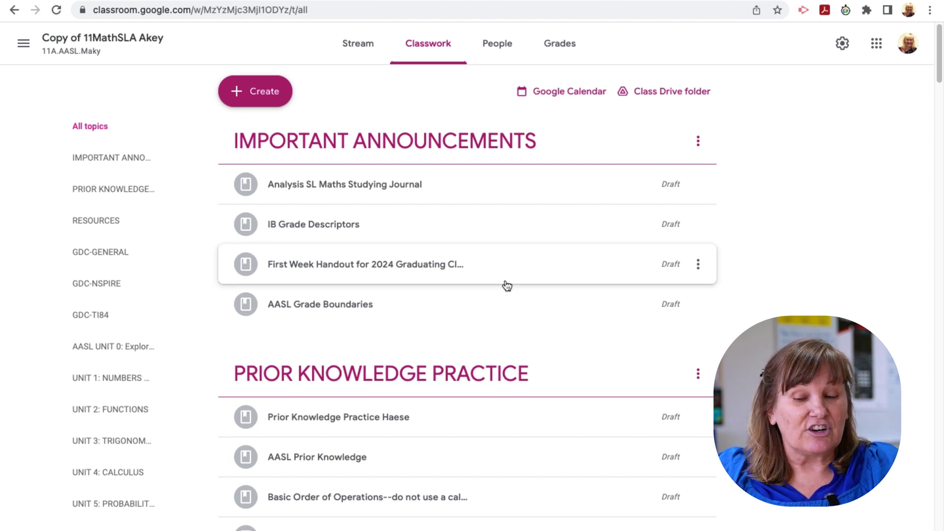
{"action": "left_click", "coordinate": [697, 305]}
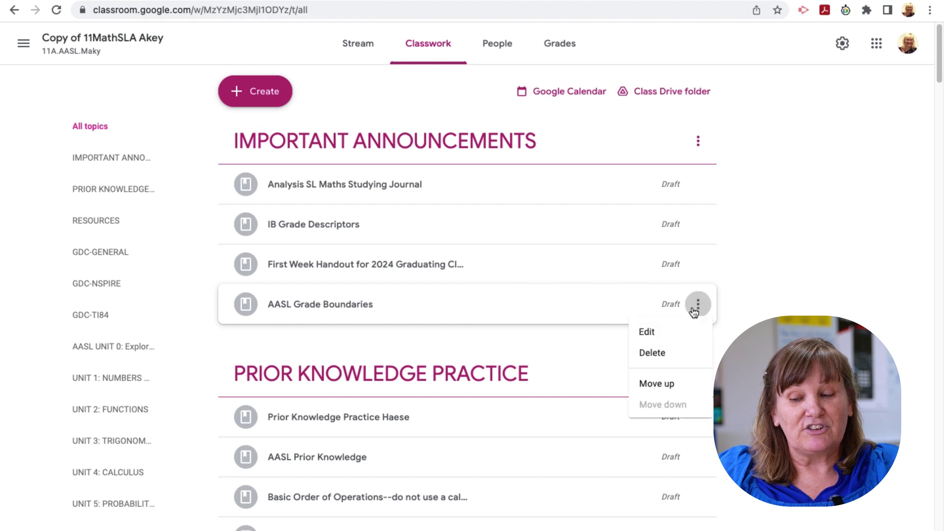
{"action": "left_click", "coordinate": [661, 334]}
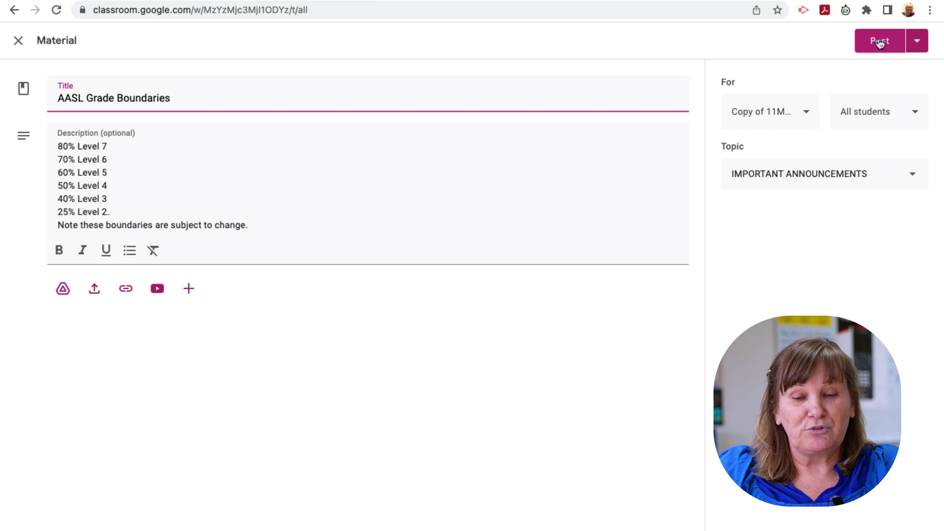
{"action": "left_click", "coordinate": [880, 42]}
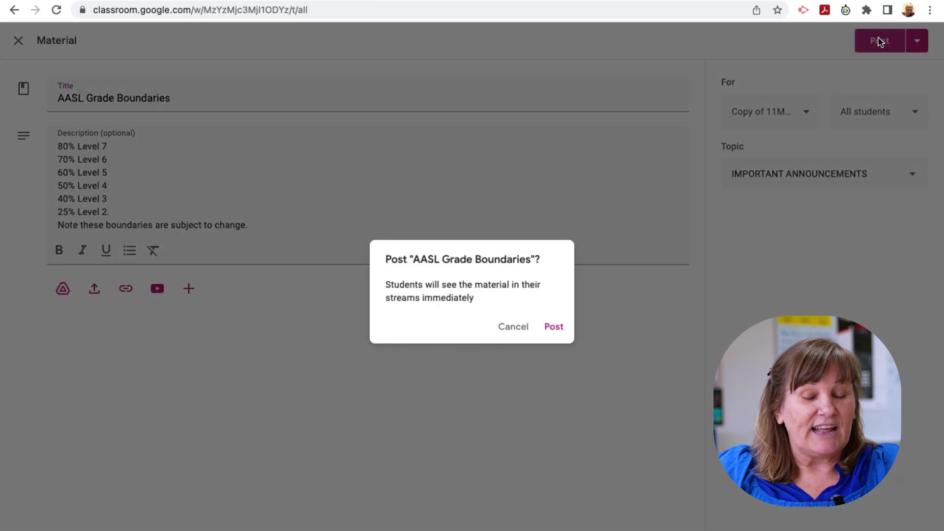
{"action": "left_click", "coordinate": [559, 327]}
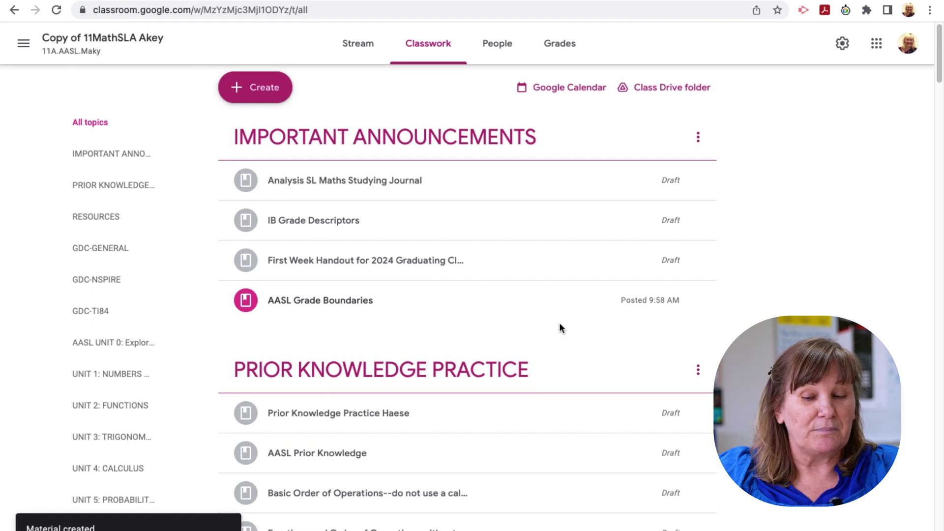
Review the copied class's draft classwork, filtering to the UNIT 4: CALCULUS and unit 5 probability topics
{"action": "scroll", "coordinate": [559, 325], "scroll_direction": "down", "scroll_amount": 8}
{"action": "scroll", "coordinate": [561, 328], "scroll_direction": "down", "scroll_amount": 15}
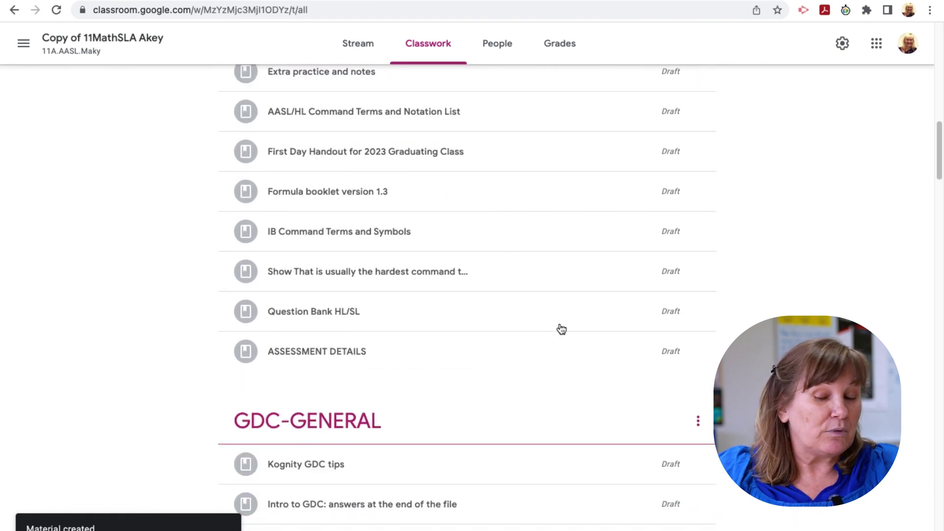
{"action": "scroll", "coordinate": [561, 328], "scroll_direction": "down", "scroll_amount": 3}
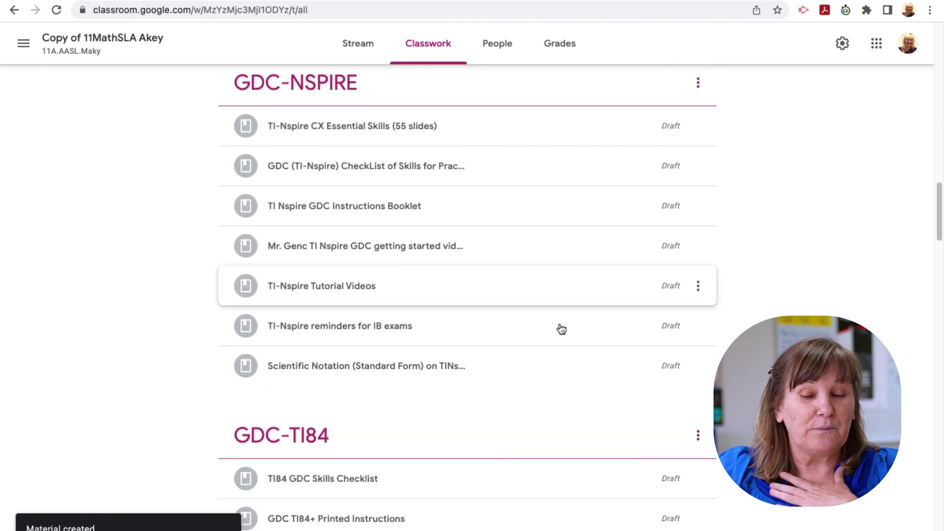
{"action": "scroll", "coordinate": [561, 329], "scroll_direction": "up", "scroll_amount": 1}
{"action": "scroll", "coordinate": [561, 329], "scroll_direction": "up", "scroll_amount": 14}
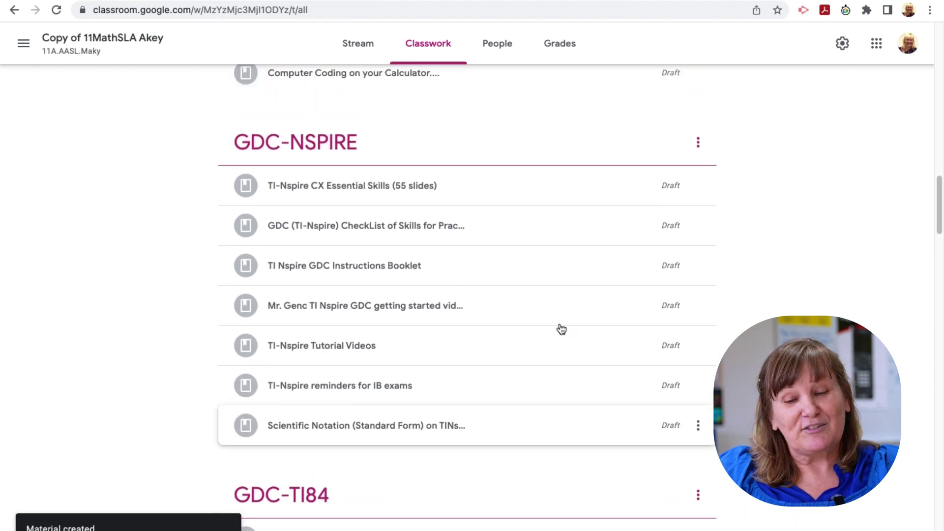
{"action": "scroll", "coordinate": [565, 339], "scroll_direction": "up", "scroll_amount": 3}
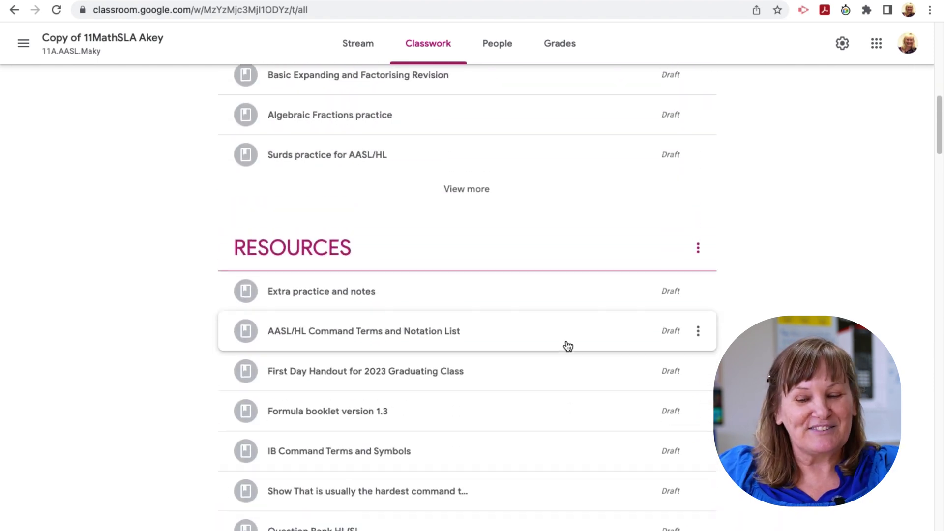
{"action": "scroll", "coordinate": [538, 350], "scroll_direction": "up", "scroll_amount": 1}
{"action": "scroll", "coordinate": [541, 361], "scroll_direction": "up", "scroll_amount": 6}
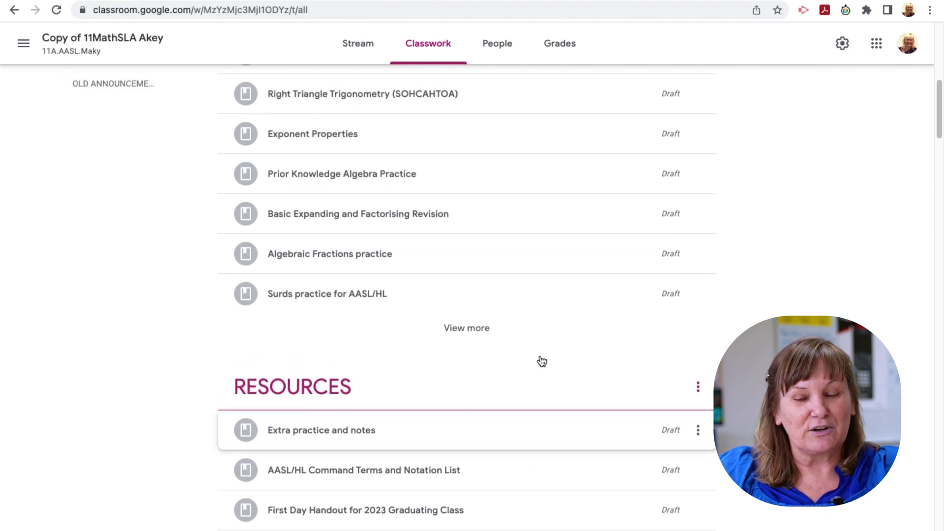
{"action": "scroll", "coordinate": [542, 361], "scroll_direction": "up", "scroll_amount": 6}
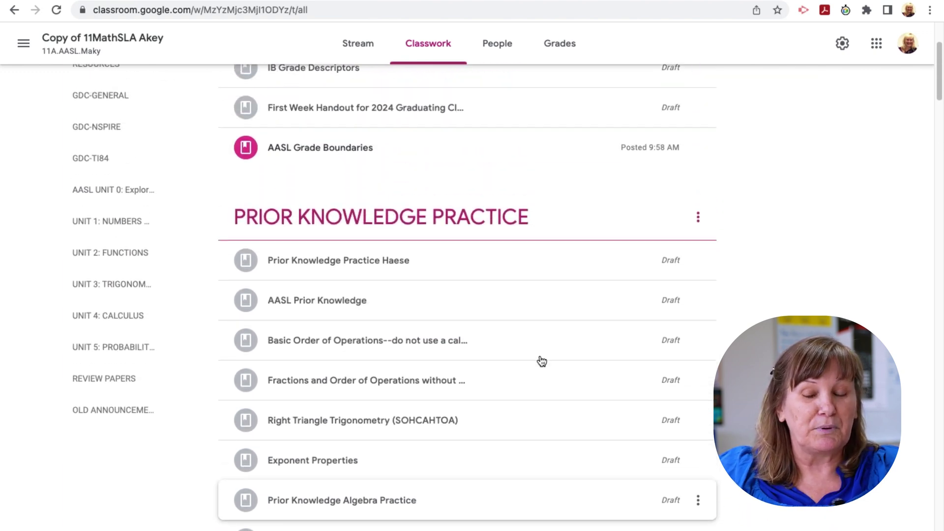
{"action": "scroll", "coordinate": [541, 361], "scroll_direction": "up", "scroll_amount": 1}
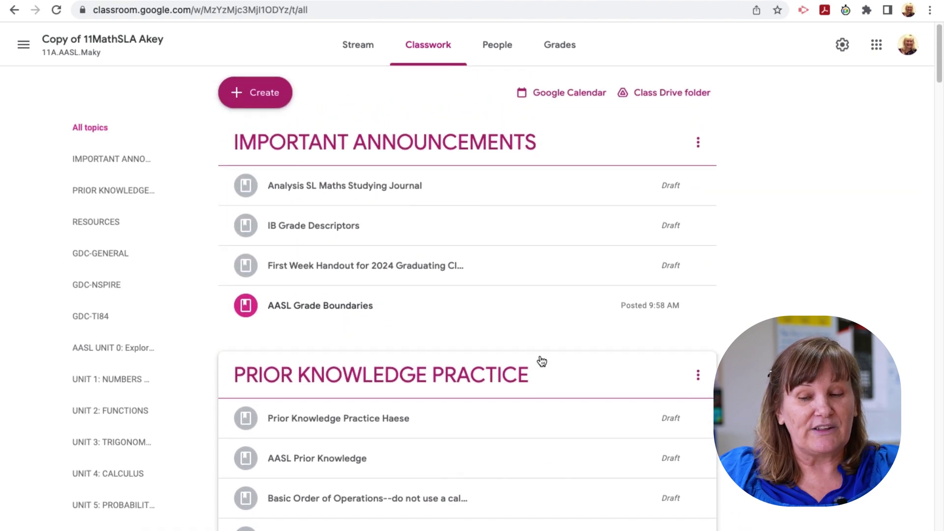
{"action": "scroll", "coordinate": [542, 361], "scroll_direction": "down", "scroll_amount": 1}
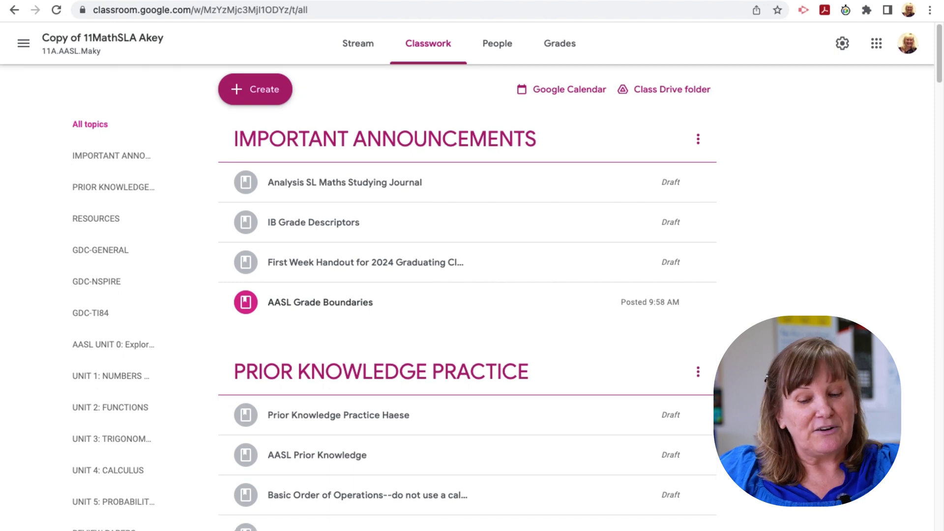
{"action": "left_click", "coordinate": [109, 465]}
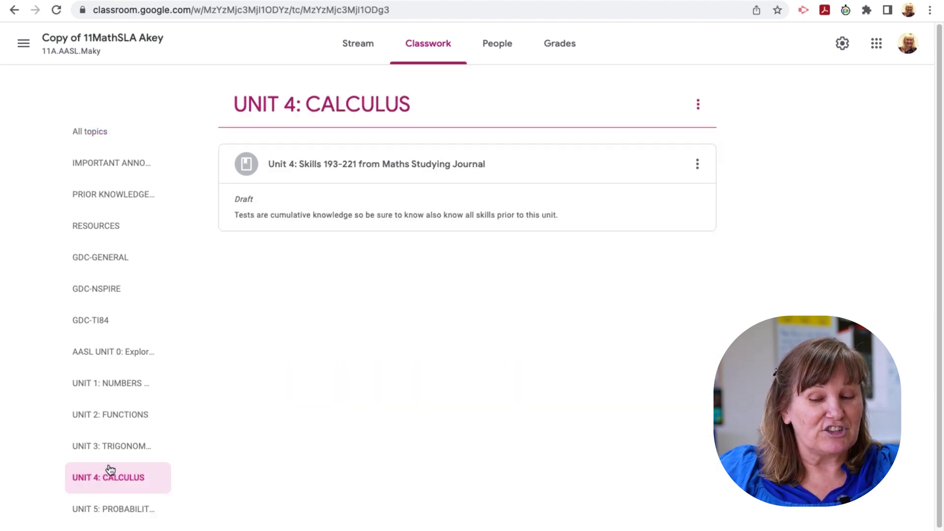
{"action": "left_click", "coordinate": [110, 507]}
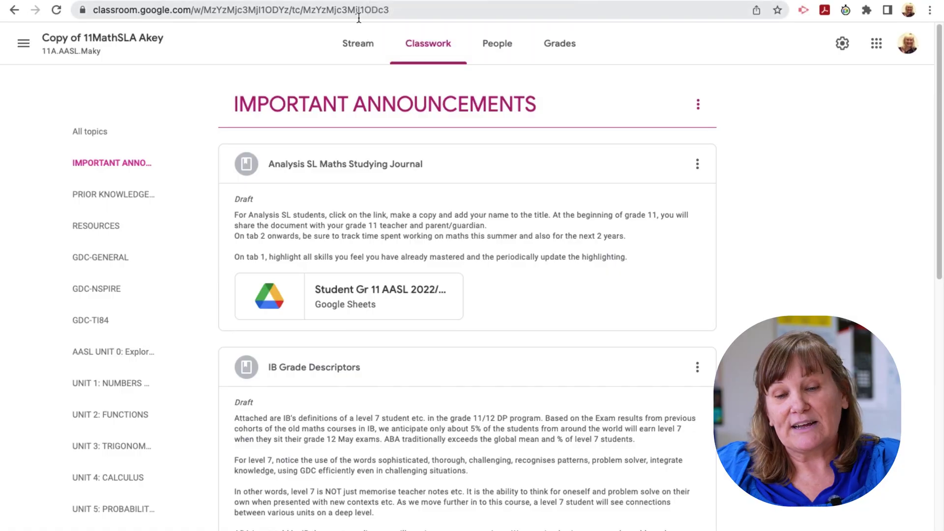
Open the copied class's People list and start inviting co-teachers
{"action": "left_click", "coordinate": [497, 55]}
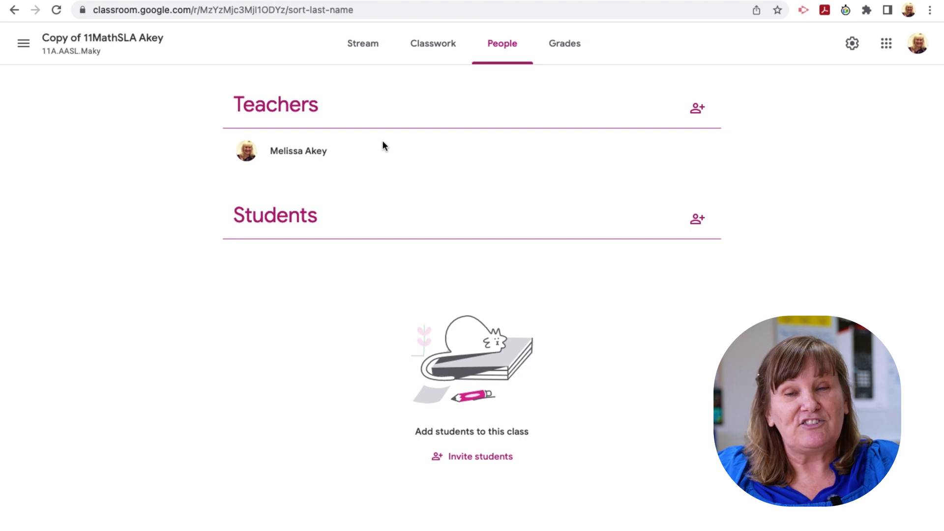
{"action": "left_click", "coordinate": [698, 108]}
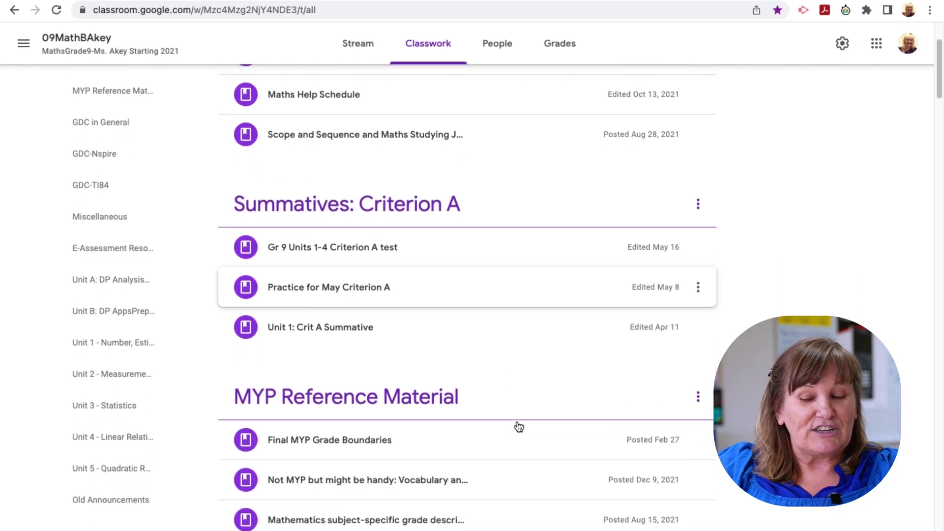
Scroll through all 09MathBAkey topics down to the numbered units and back up
{"action": "scroll", "coordinate": [519, 427], "scroll_direction": "down", "scroll_amount": 12}
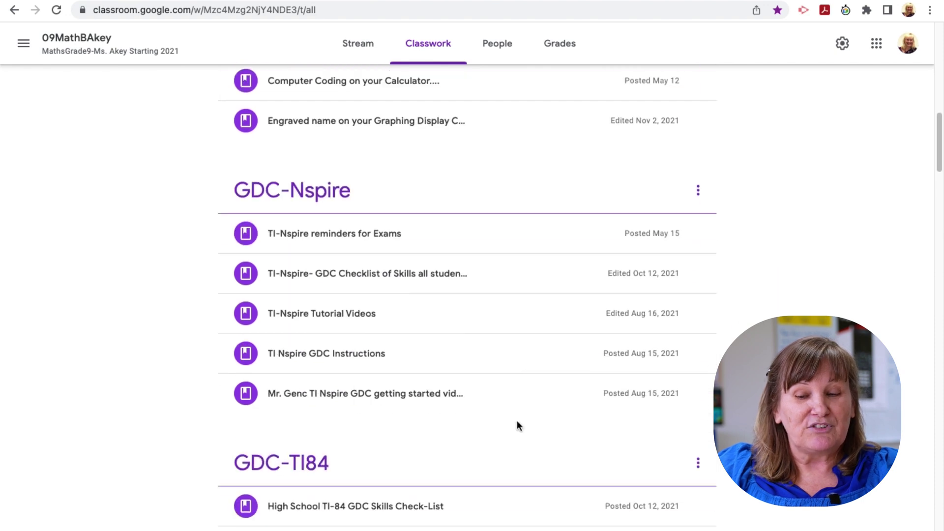
{"action": "scroll", "coordinate": [517, 425], "scroll_direction": "down", "scroll_amount": 10}
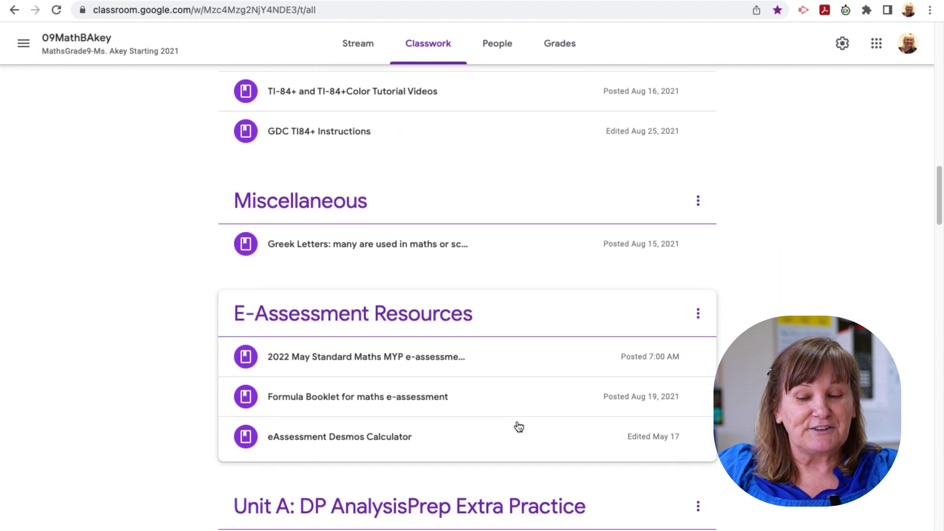
{"action": "scroll", "coordinate": [518, 427], "scroll_direction": "down", "scroll_amount": 10}
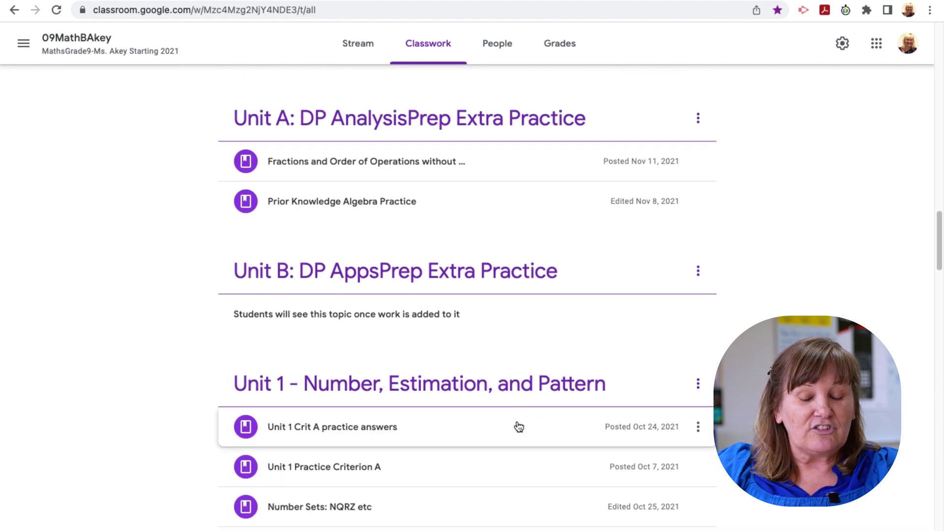
{"action": "scroll", "coordinate": [519, 426], "scroll_direction": "down", "scroll_amount": 1}
{"action": "scroll", "coordinate": [519, 427], "scroll_direction": "up", "scroll_amount": 1}
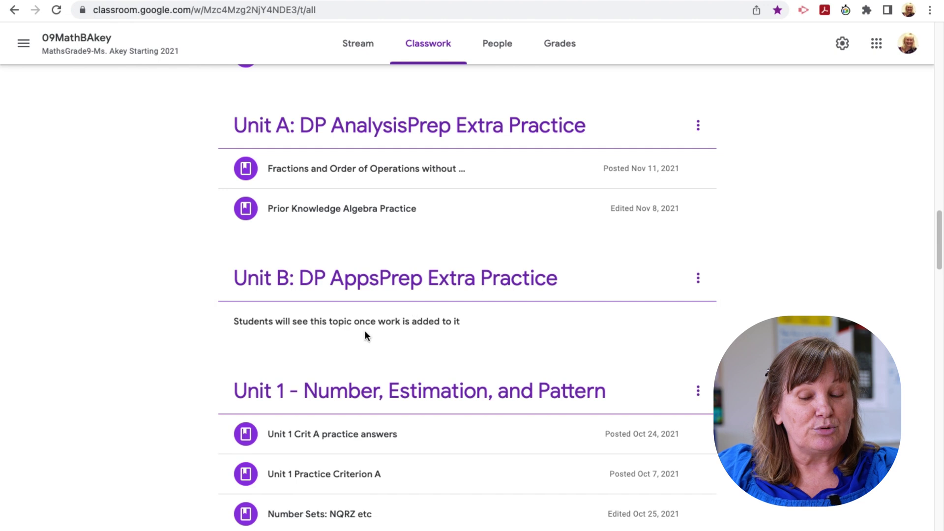
{"action": "scroll", "coordinate": [299, 330], "scroll_direction": "down", "scroll_amount": 2}
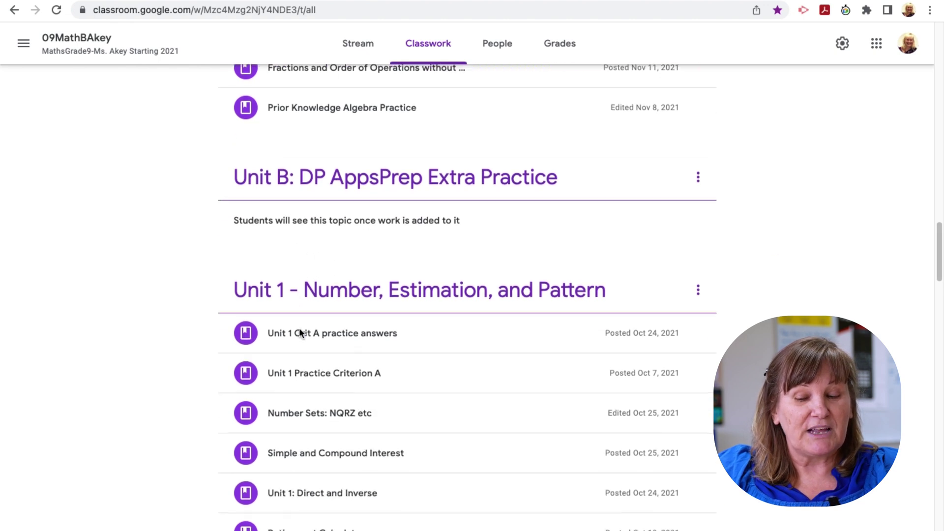
{"action": "scroll", "coordinate": [300, 333], "scroll_direction": "down", "scroll_amount": 15}
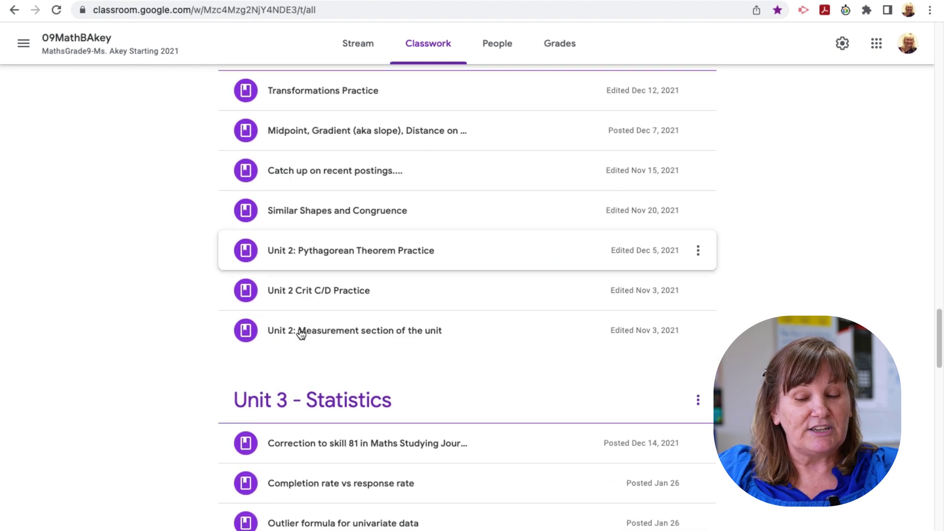
{"action": "scroll", "coordinate": [301, 334], "scroll_direction": "down", "scroll_amount": 14}
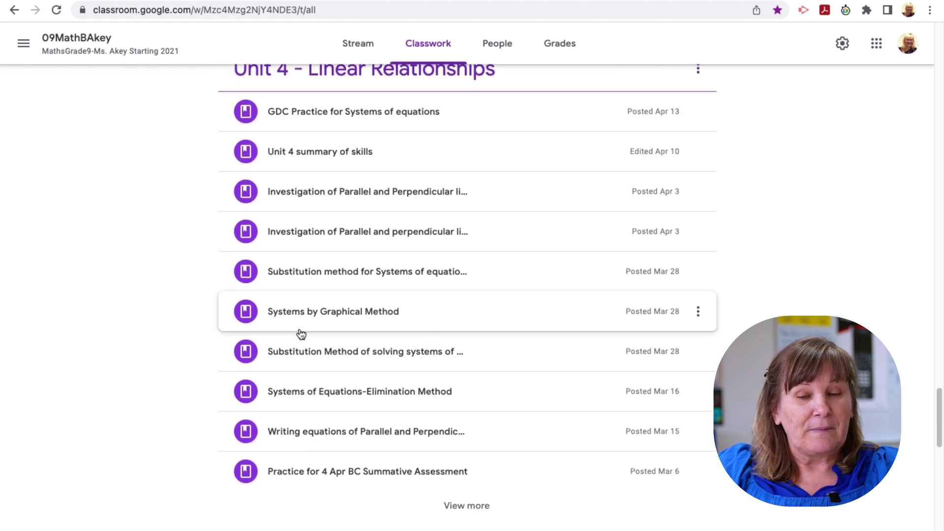
{"action": "scroll", "coordinate": [301, 333], "scroll_direction": "up", "scroll_amount": 20}
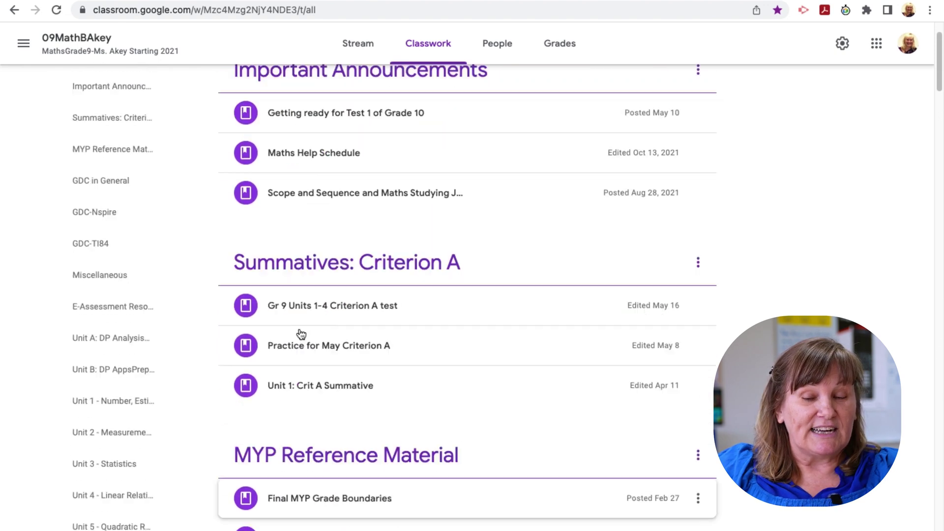
{"action": "scroll", "coordinate": [299, 330], "scroll_direction": "up", "scroll_amount": 2}
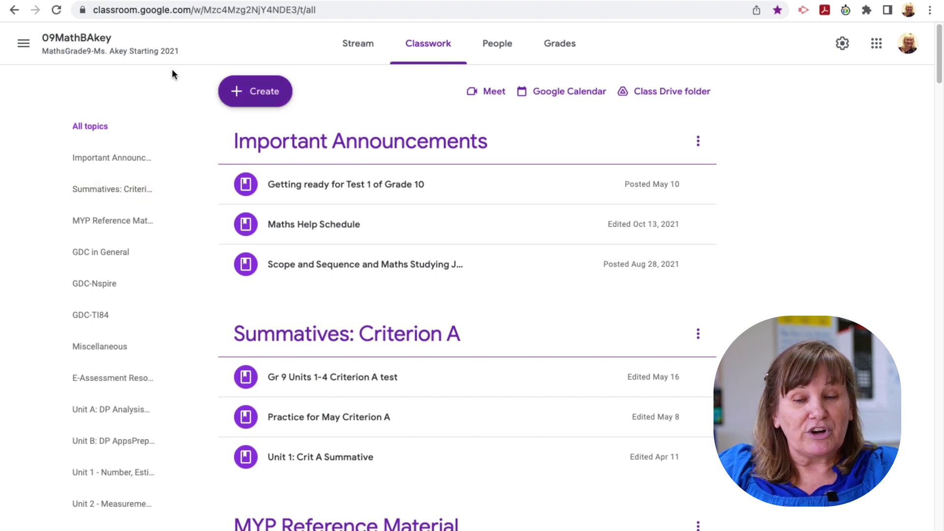
Start copying 09MathBAkey from the class grid, cancel it, and open that class instead
{"action": "left_click", "coordinate": [24, 47]}
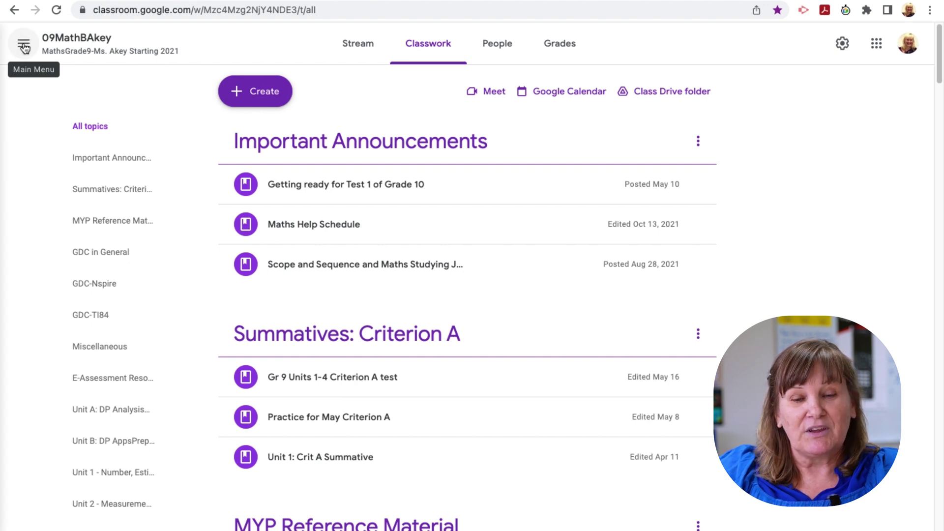
{"action": "key", "text": "Escape"}
{"action": "left_click", "coordinate": [87, 53]}
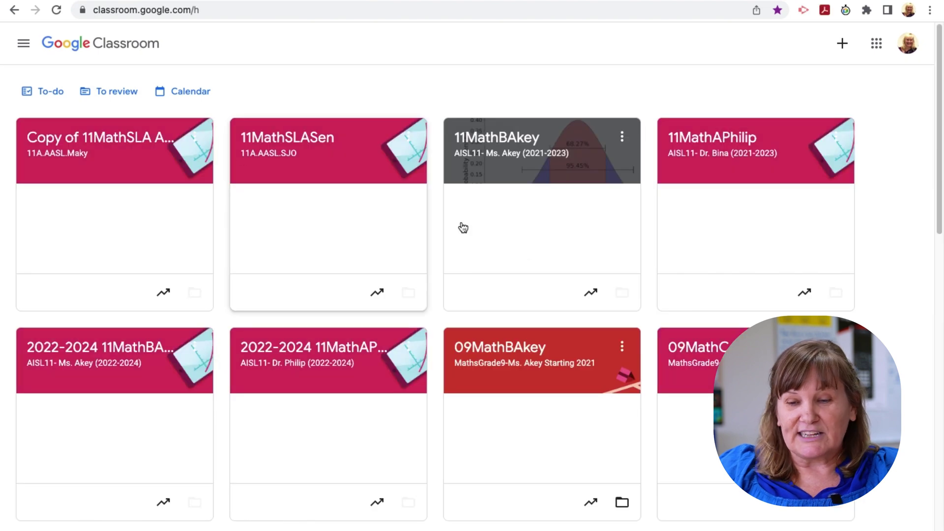
{"action": "scroll", "coordinate": [492, 325], "scroll_direction": "down", "scroll_amount": 2}
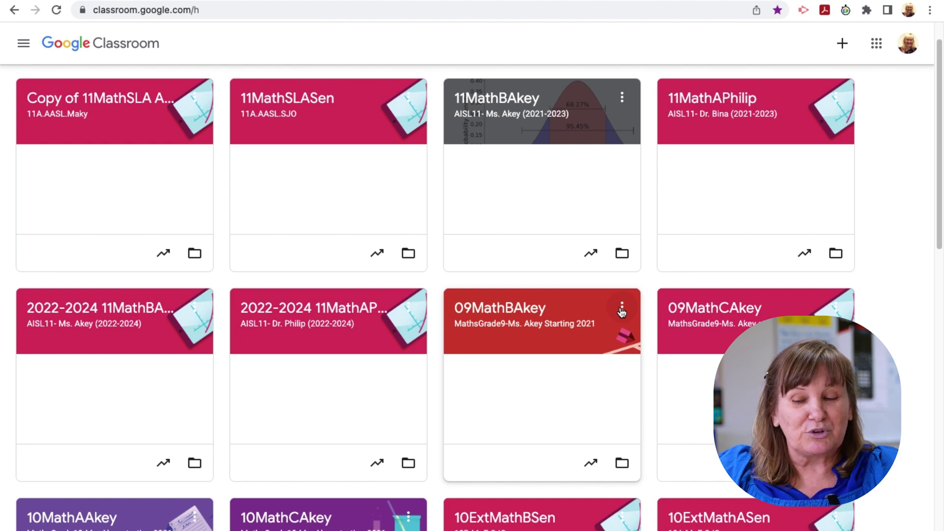
{"action": "left_click", "coordinate": [622, 310]}
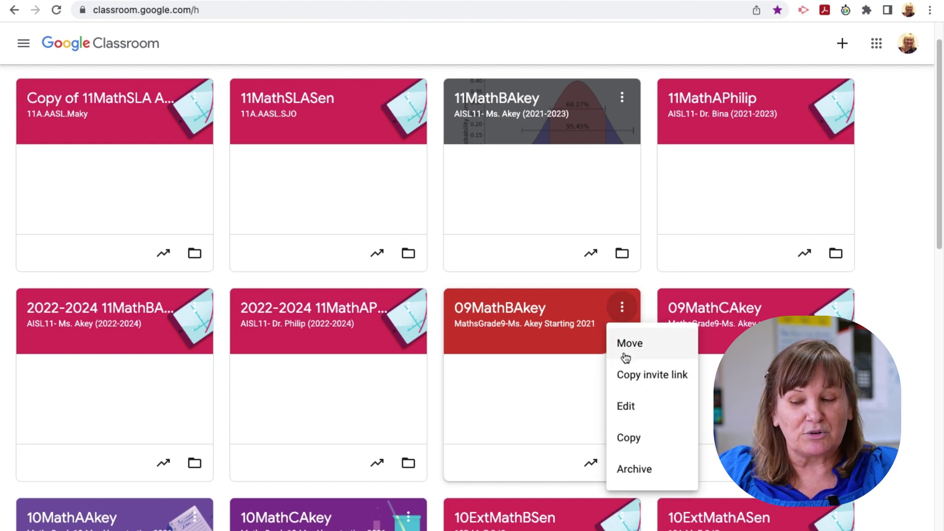
{"action": "left_click", "coordinate": [625, 438]}
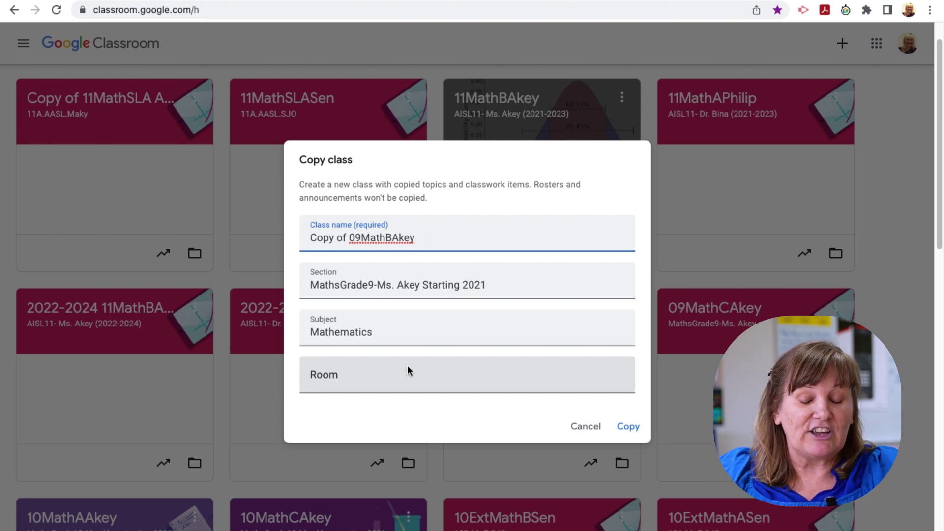
{"action": "left_click", "coordinate": [589, 432]}
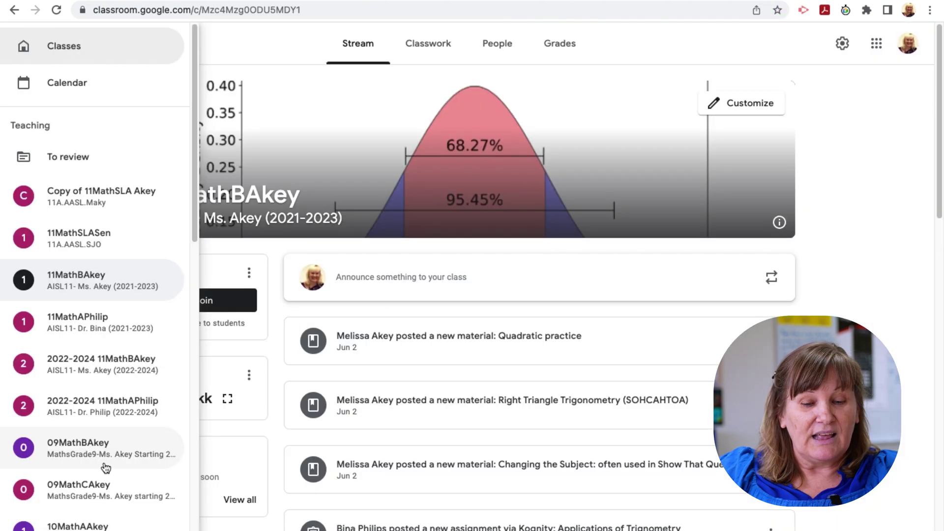
{"action": "left_click", "coordinate": [94, 445]}
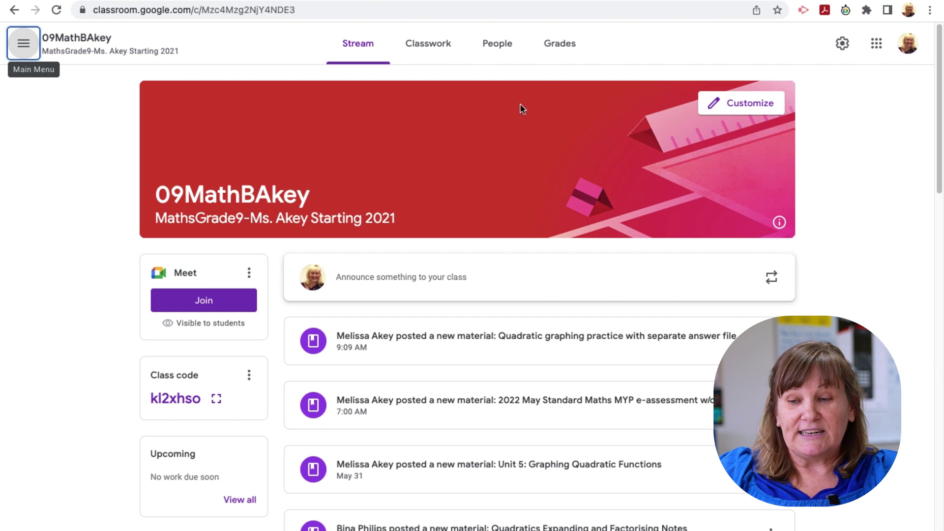
In 09MathBAkey's class settings, change the class name to 10MathBAkey
{"action": "left_click", "coordinate": [841, 45]}
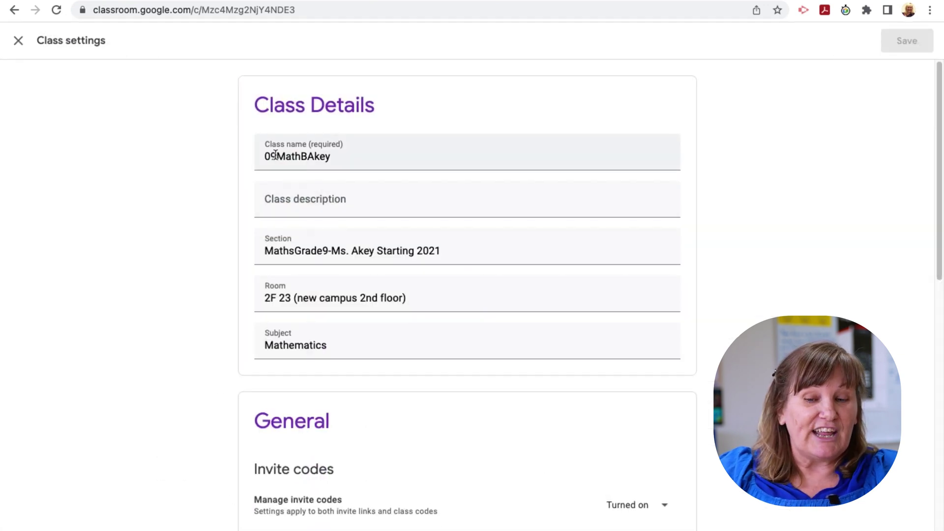
{"action": "left_click_drag", "start_coordinate": [276, 156], "coordinate": [254, 153]}
{"action": "type", "text": "10"}
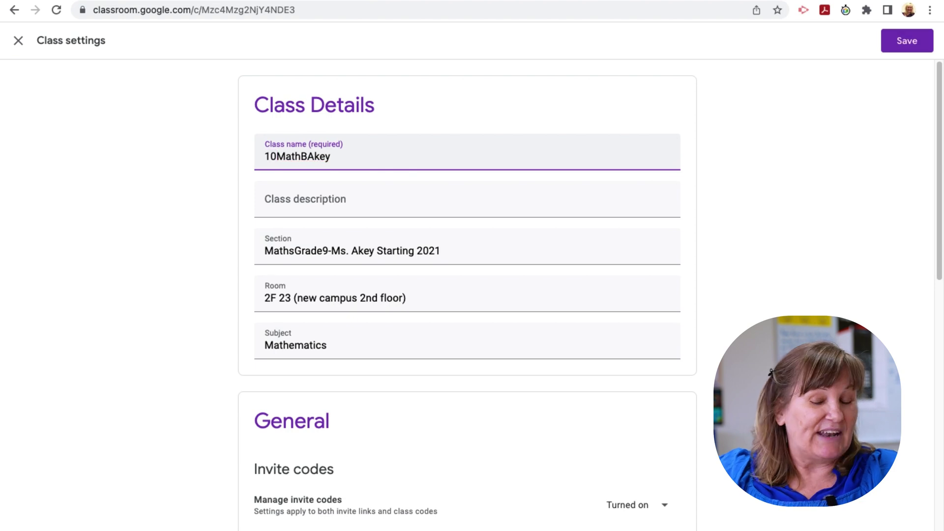